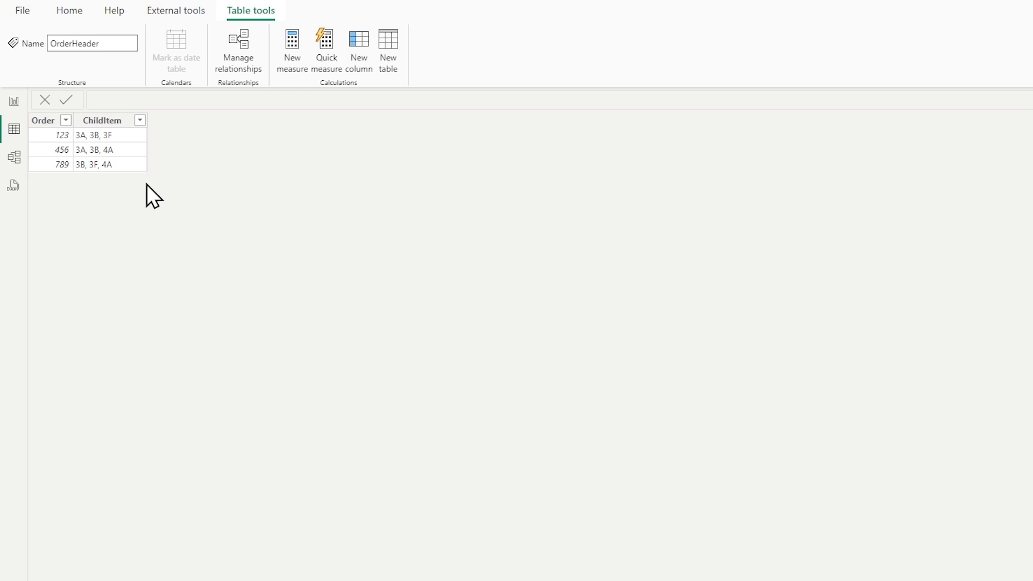
- Switch to Table view and display the OrderDetails table's 9 rows of Order, TaskID and TaskDescription
key(ctrl+2)
mouse_move(151, 127)
mouse_down()
mouse_move(296, 144)
mouse_move(383, 103)
mouse_up()
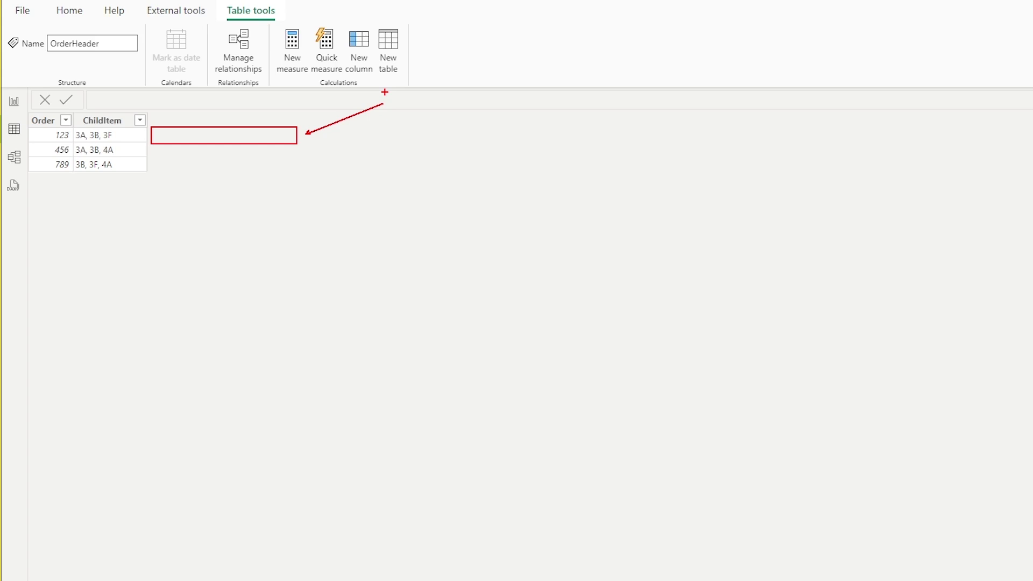
key(Escape)
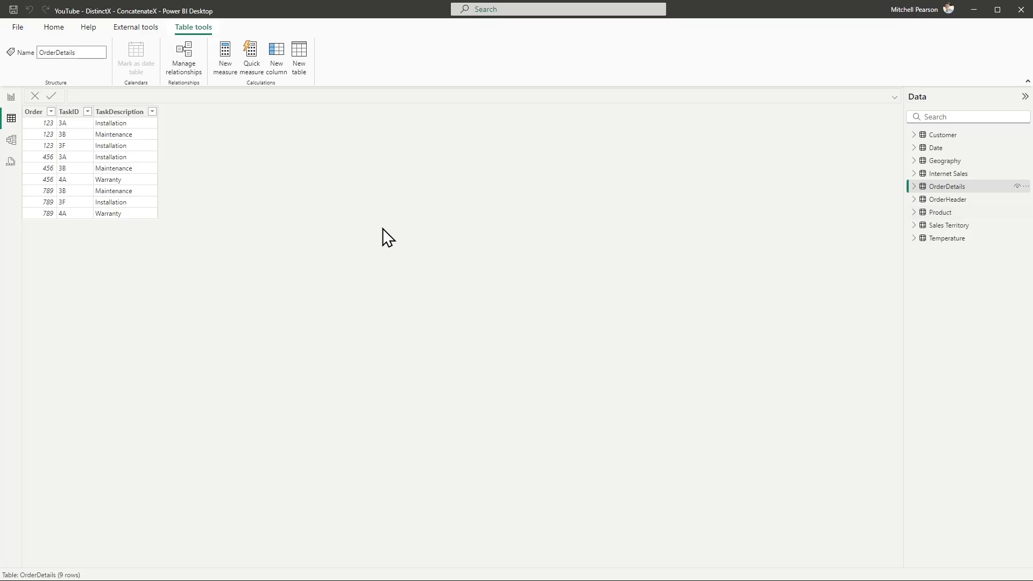
- Inspect the OrderHeader–OrderDetails relationship in Model view, then display OrderHeader's three rows in Table view
click(12, 141)
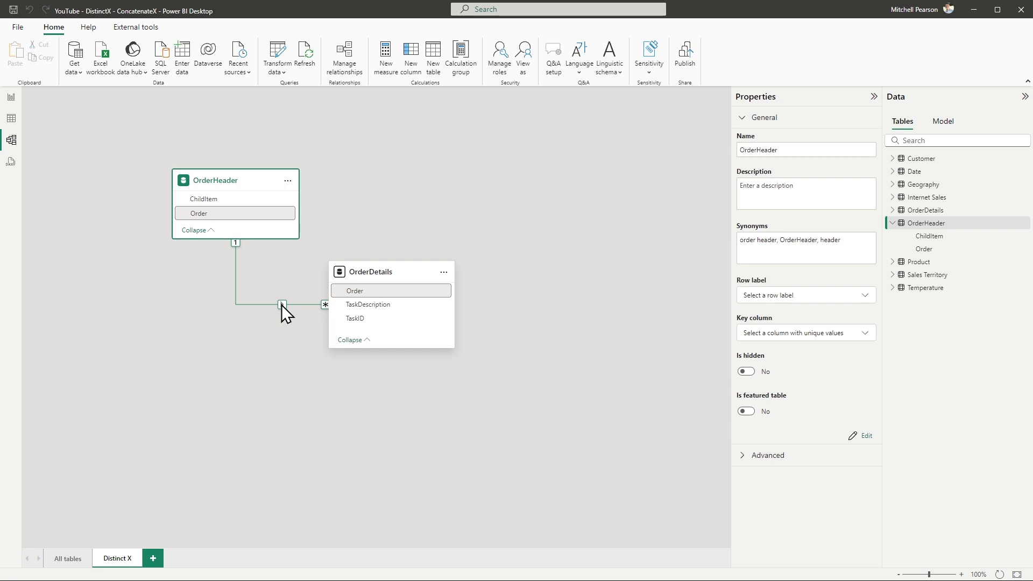
click(10, 119)
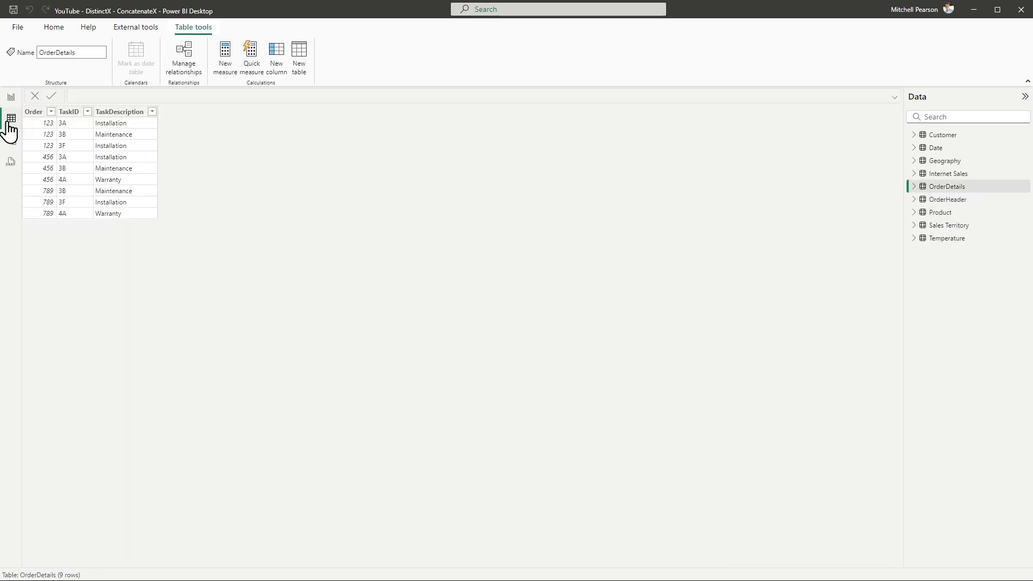
click(949, 200)
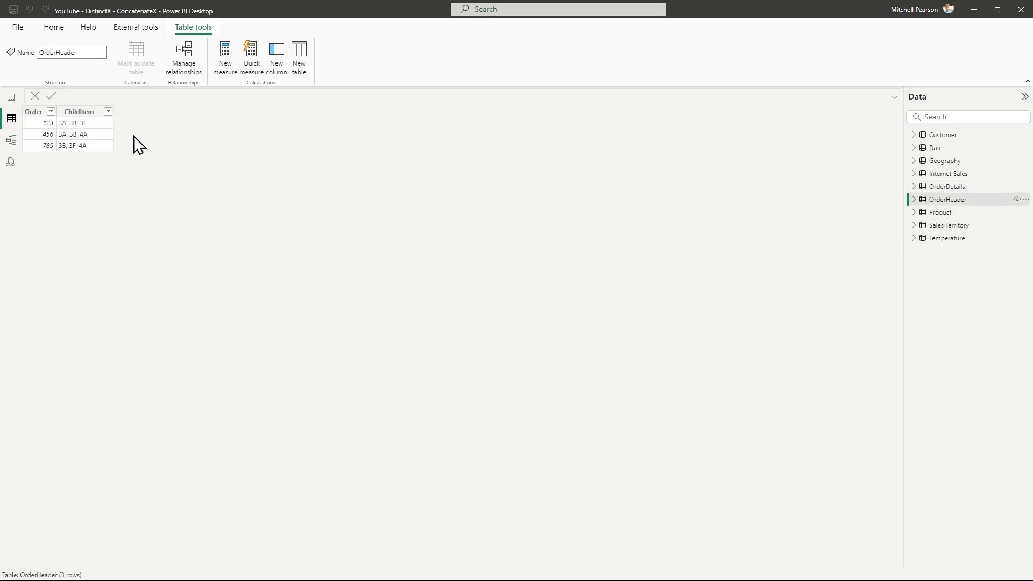
- Add a new column to OrderHeader whose formula begins 'Task Description =' followed by a new line
click(282, 62)
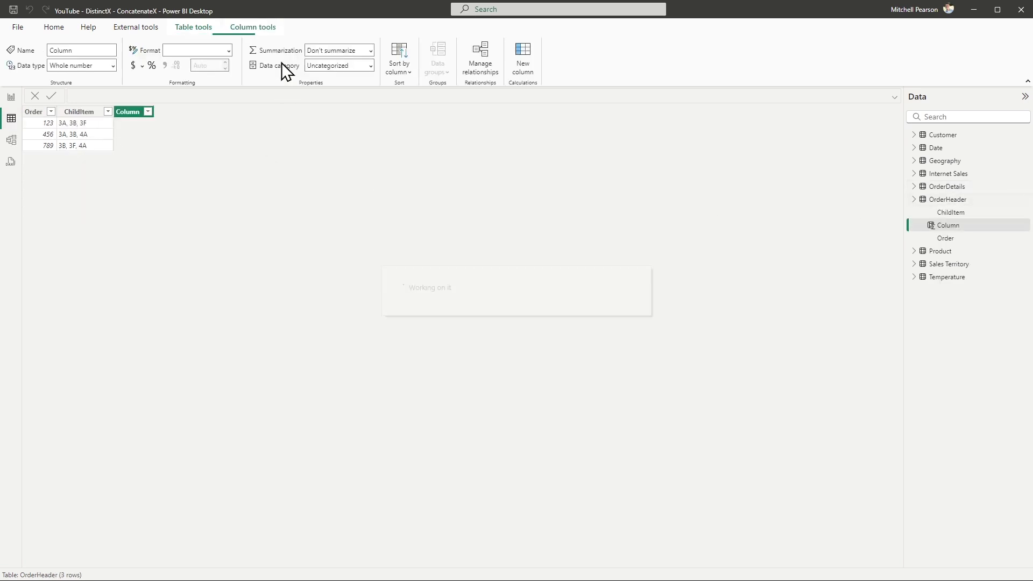
scroll(311, 98, up, 4)
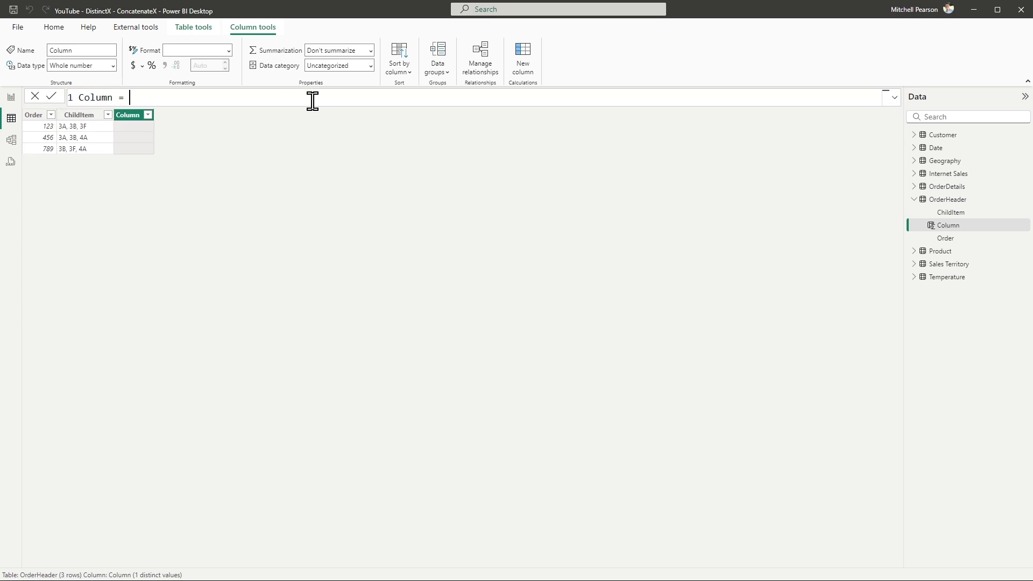
key(shift+Home)
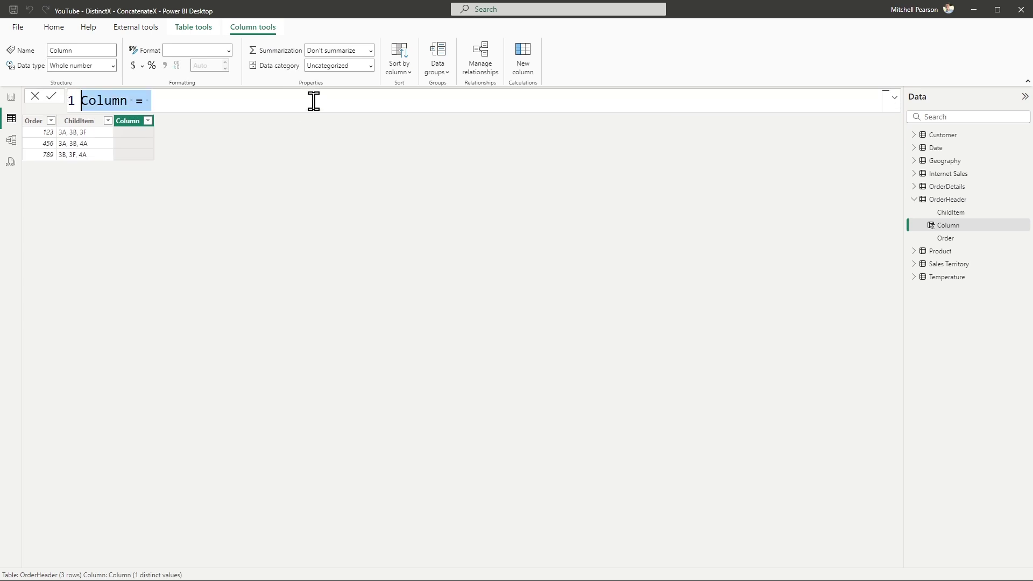
text(TAS)
key(BackSpace)
key(BackSpace)
text(ask Descr)
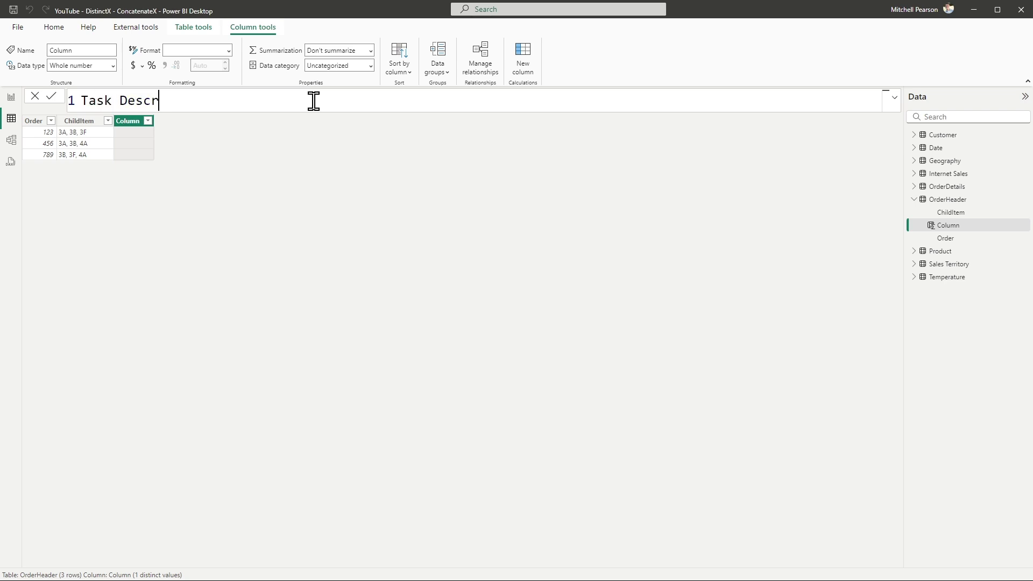
text(iption =)
key(shift+Return)
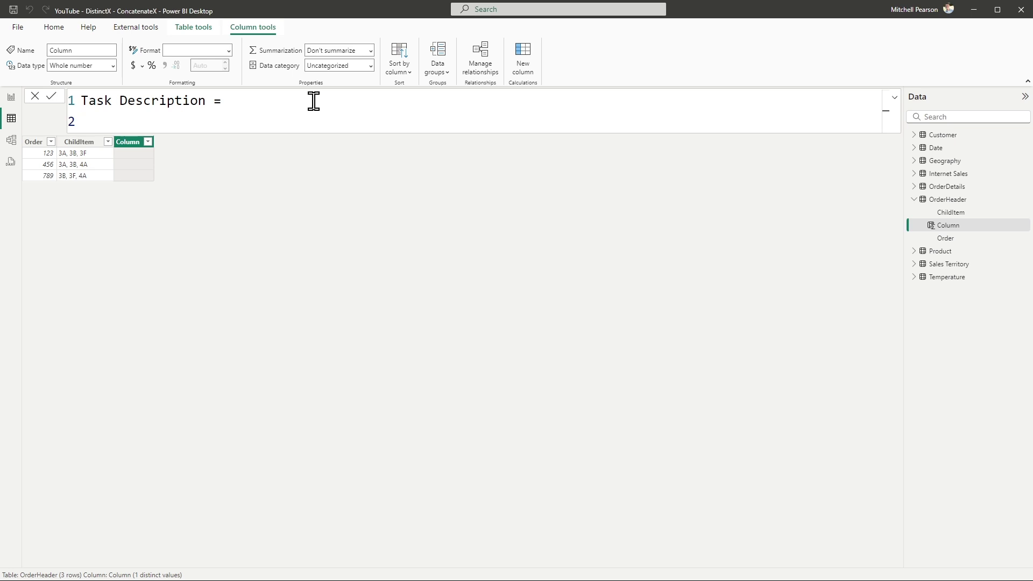
- Enter RELATEDTABLE('OrderDetails') on the second line of the Task Description formula
text(related)
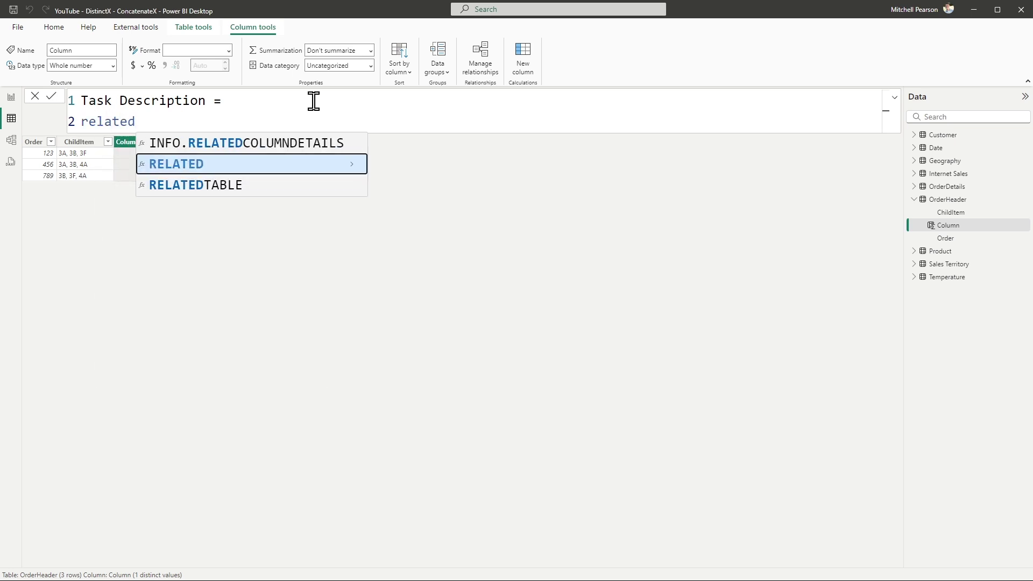
key(Down)
key(Tab)
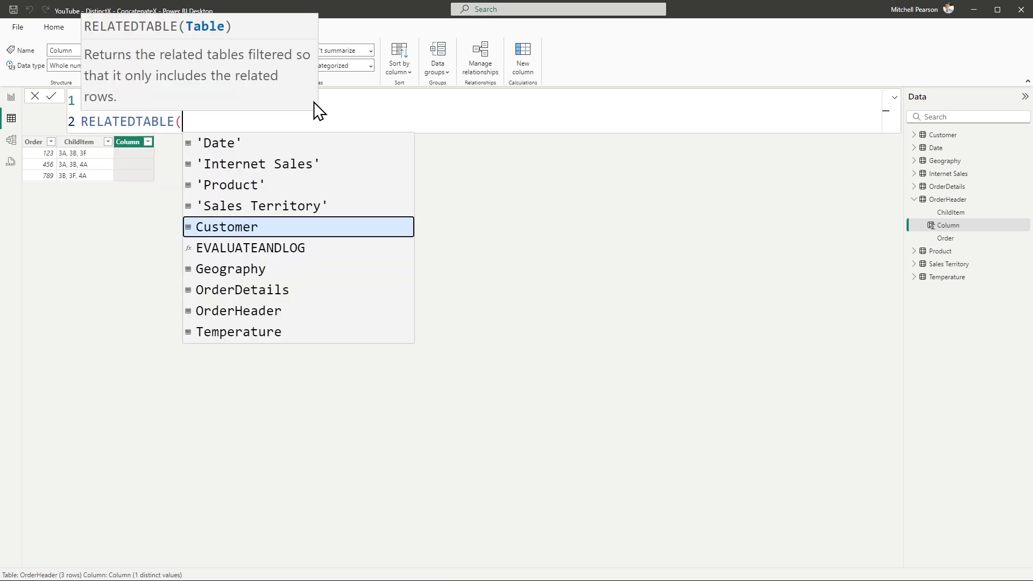
text(')
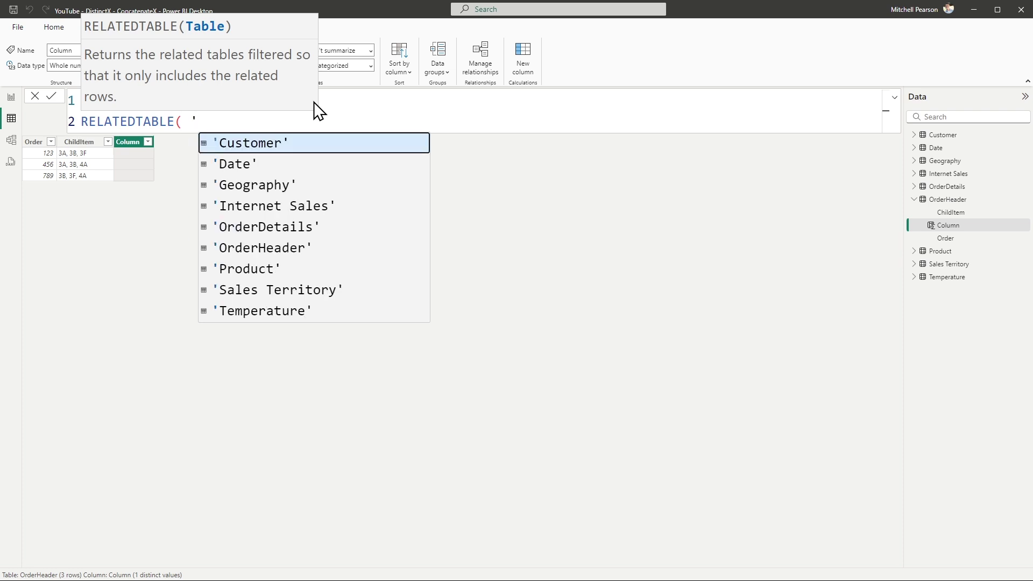
key(Down)
key(Down)
key(Down)
key(Down)
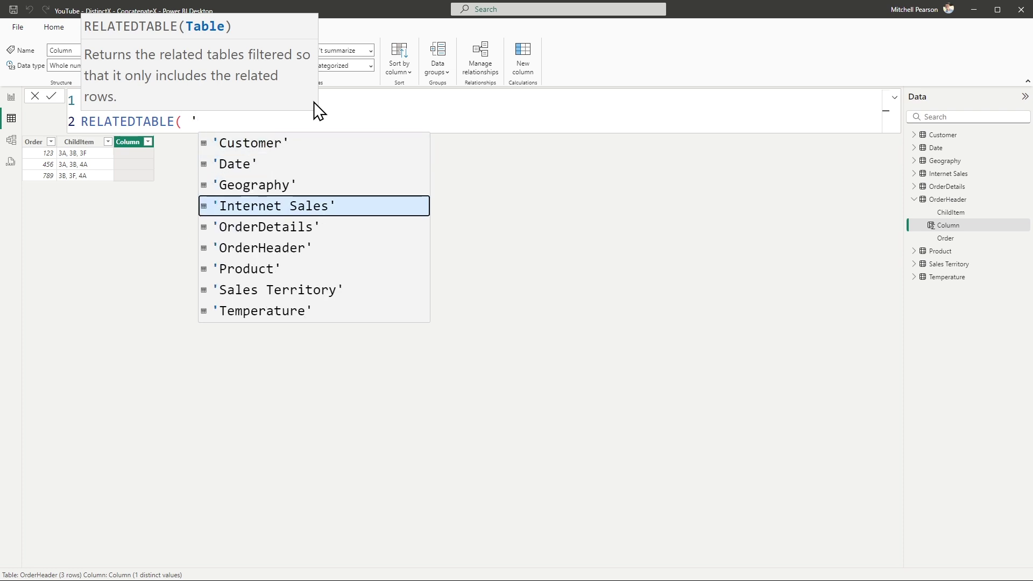
key(Tab)
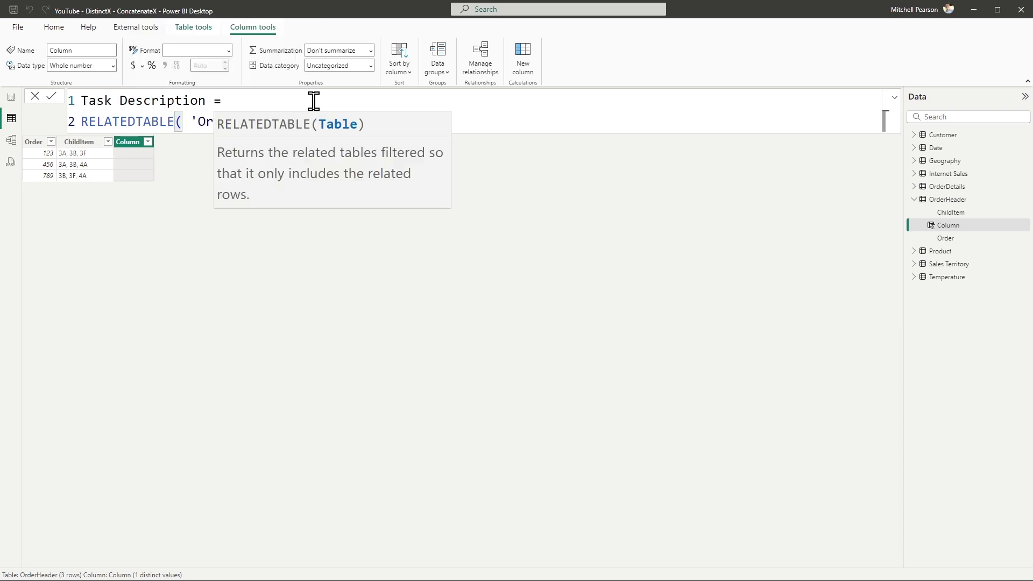
text())
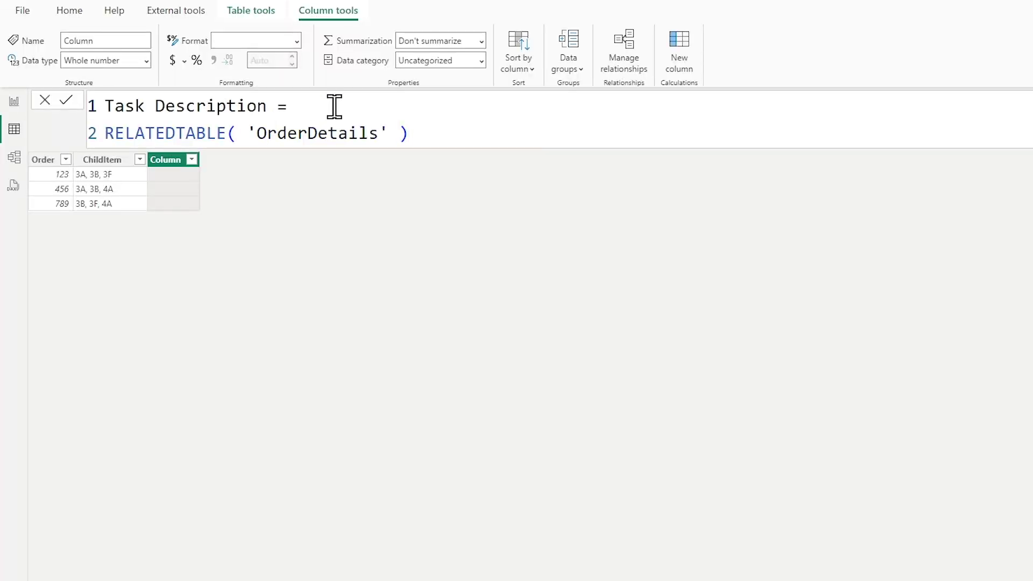
- Wrap RELATEDTABLE('OrderDetails') in COUNTROWS and commit, giving 3 for each order
key(shift+Return)
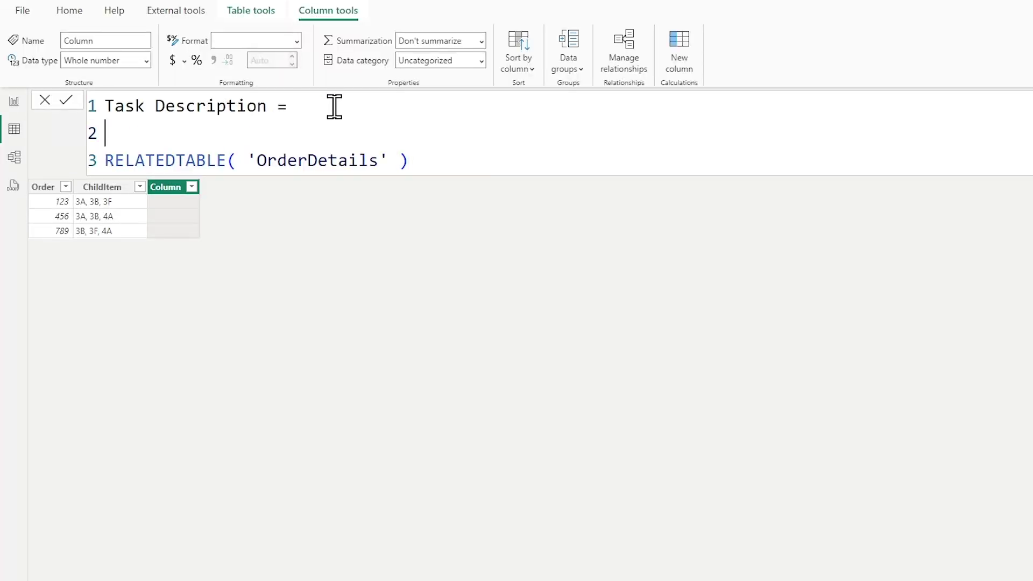
text(countrows()
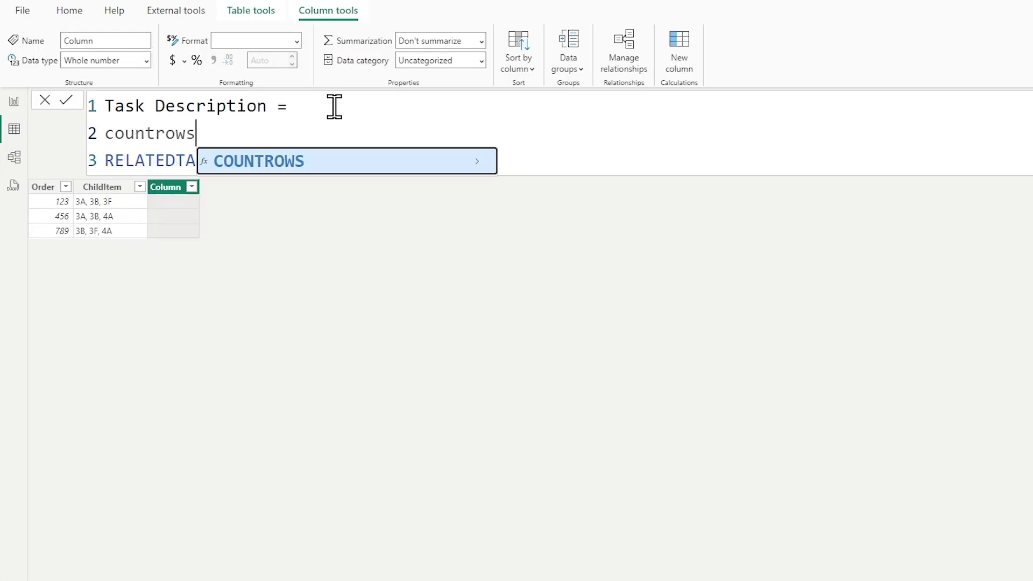
click(106, 160)
key(Tab)
click(470, 157)
key(shift+Return)
text())
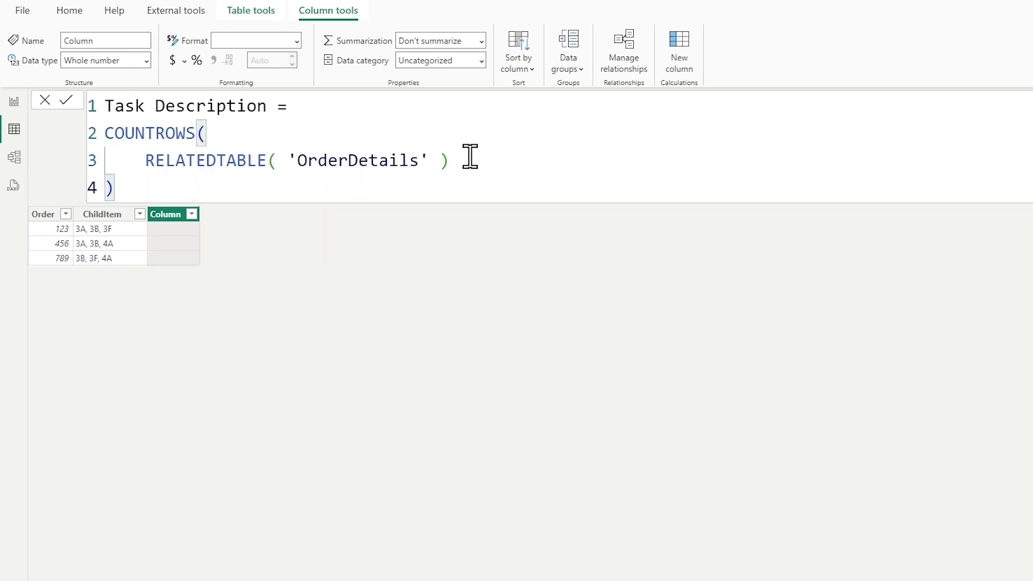
key(Return)
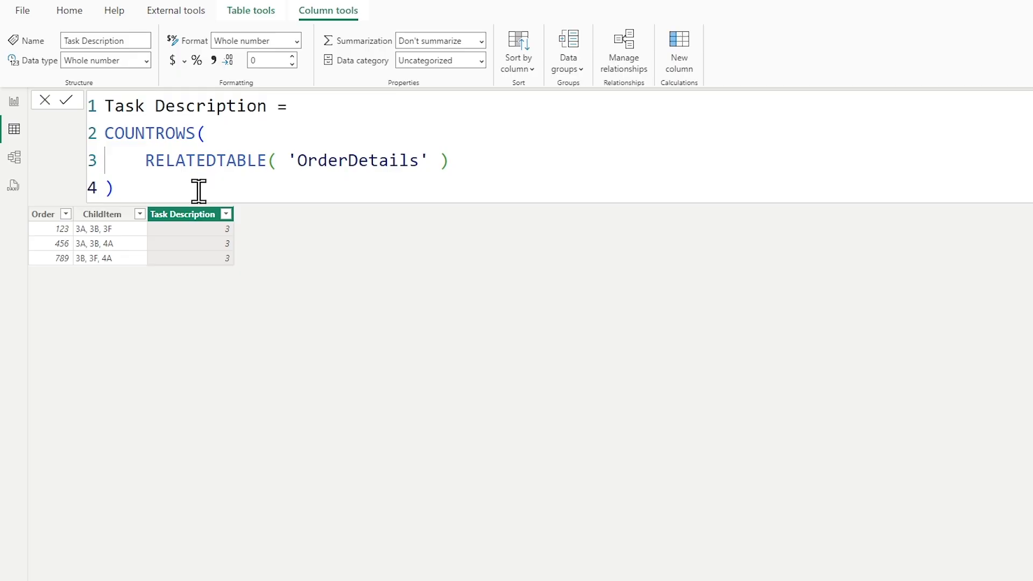
- Delete 'COUNTROWS(' and its closing bracket, leaving RELATEDTABLE('OrderDetails') as the formula body
click(156, 184)
drag(157, 184, 75, 187)
key(BackSpace)
drag(214, 133, 107, 136)
key(BackSpace)
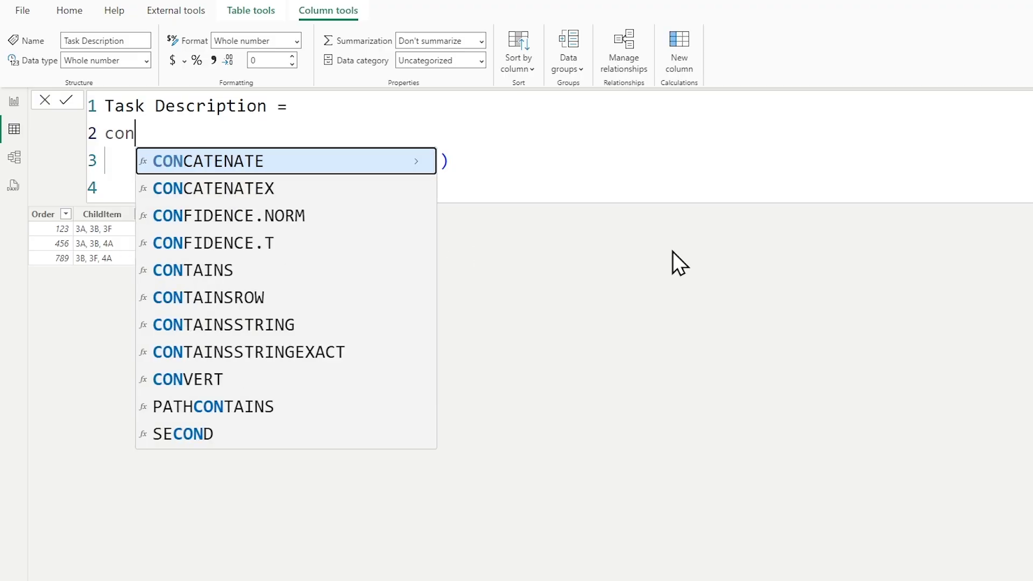
- Insert CONCATENATEX around RELATEDTABLE('OrderDetails') and add a comma for the next argument
key(Down)
key(Tab)
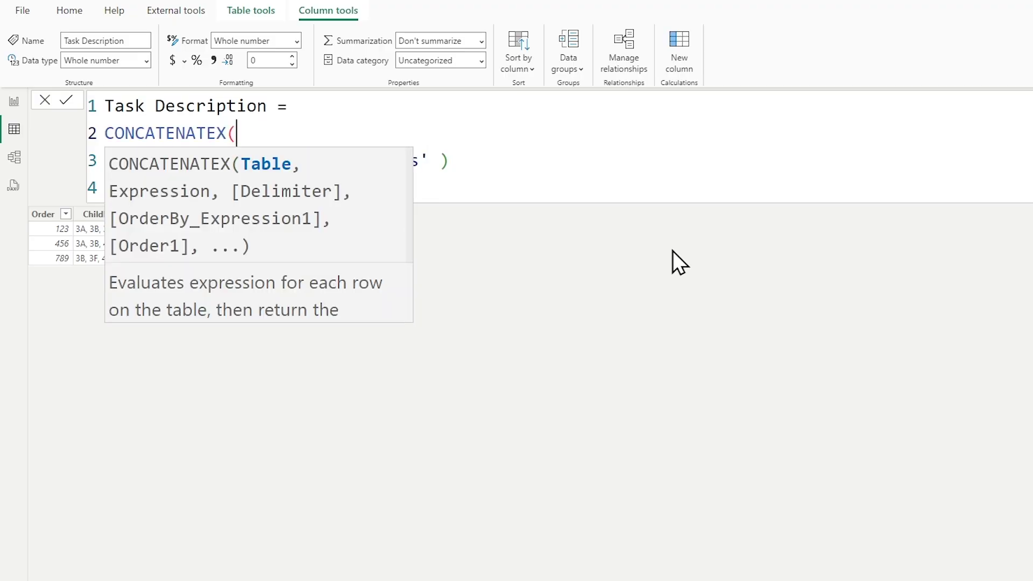
click(526, 173)
text(,)
key(Return)
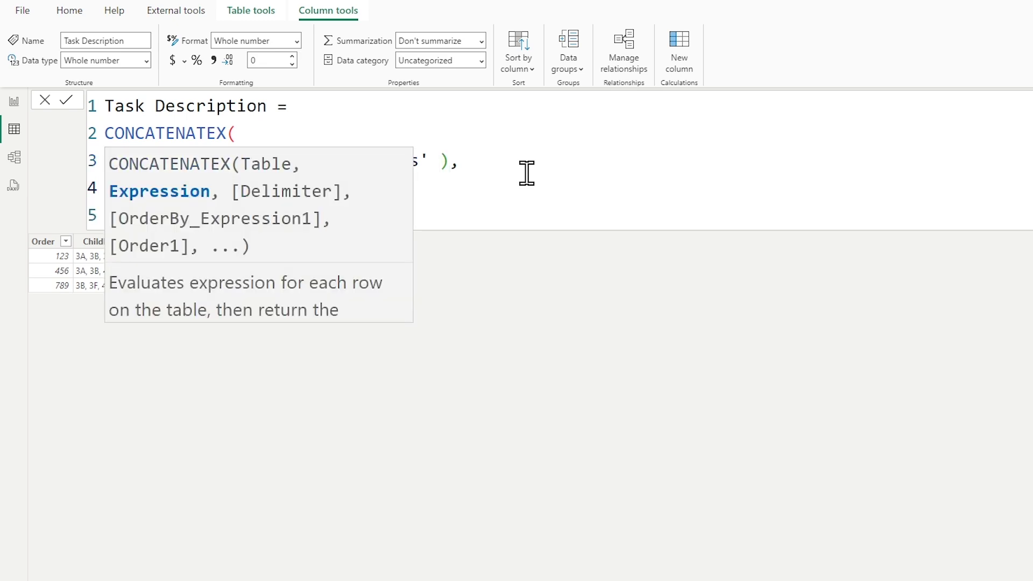
key(Escape)
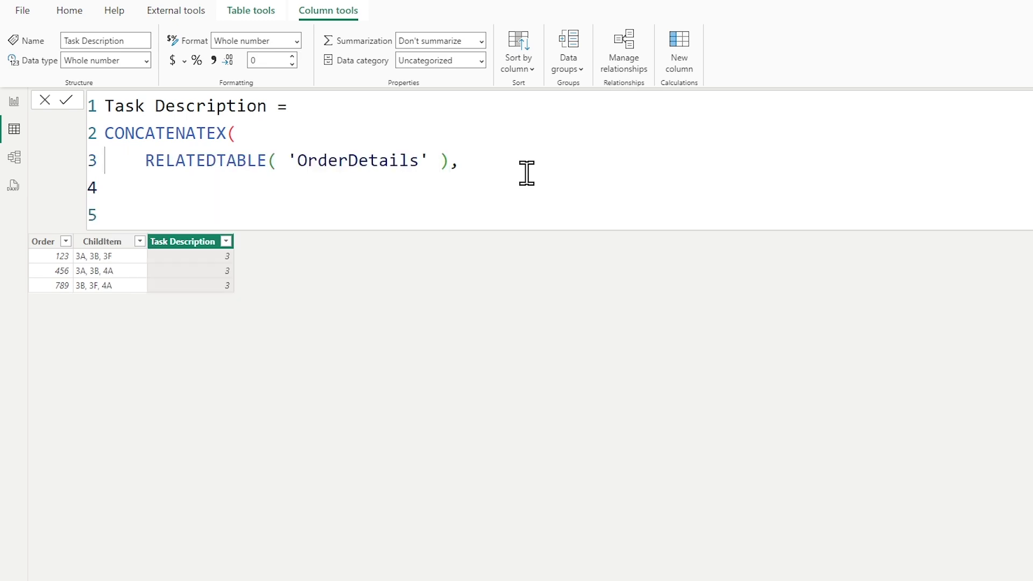
- Add 'OrderDetails'[TaskDescription] and the " | " delimiter, closing the CONCATENATEX call
text(')
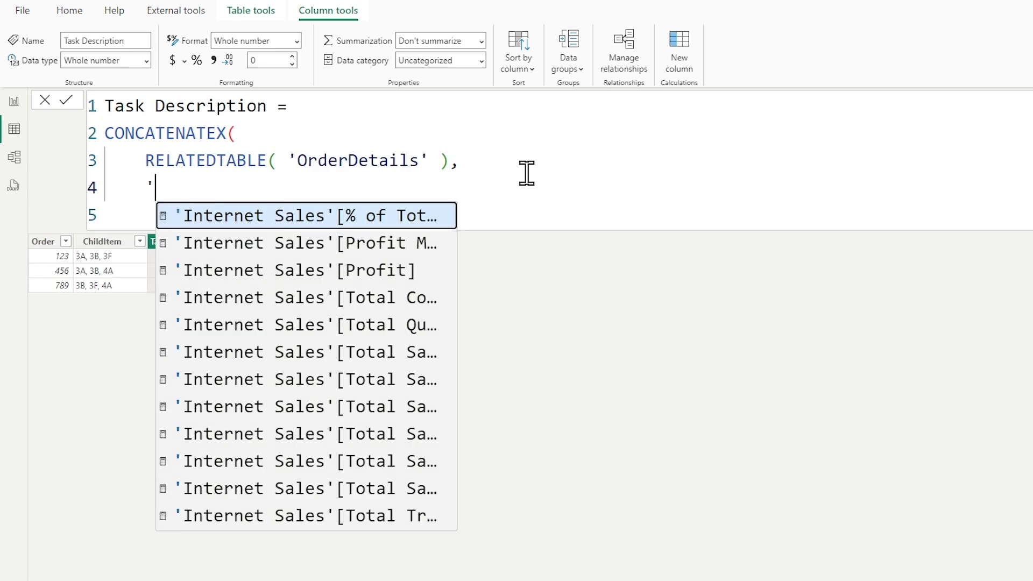
text(relat)
key(BackSpace)
key(BackSpace)
key(BackSpace)
key(BackSpace)
key(BackSpace)
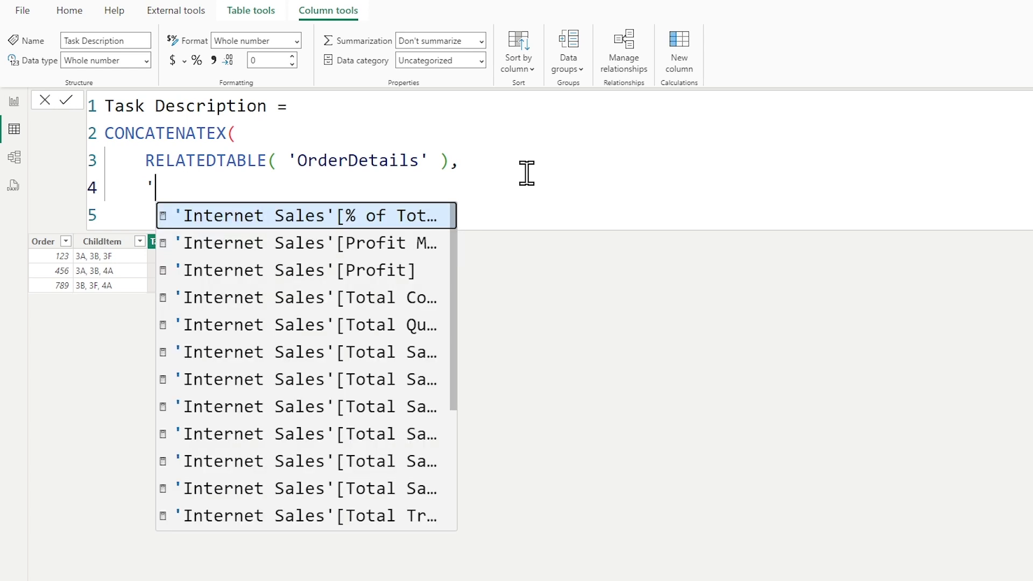
text(orde)
key(Tab)
key(Down)
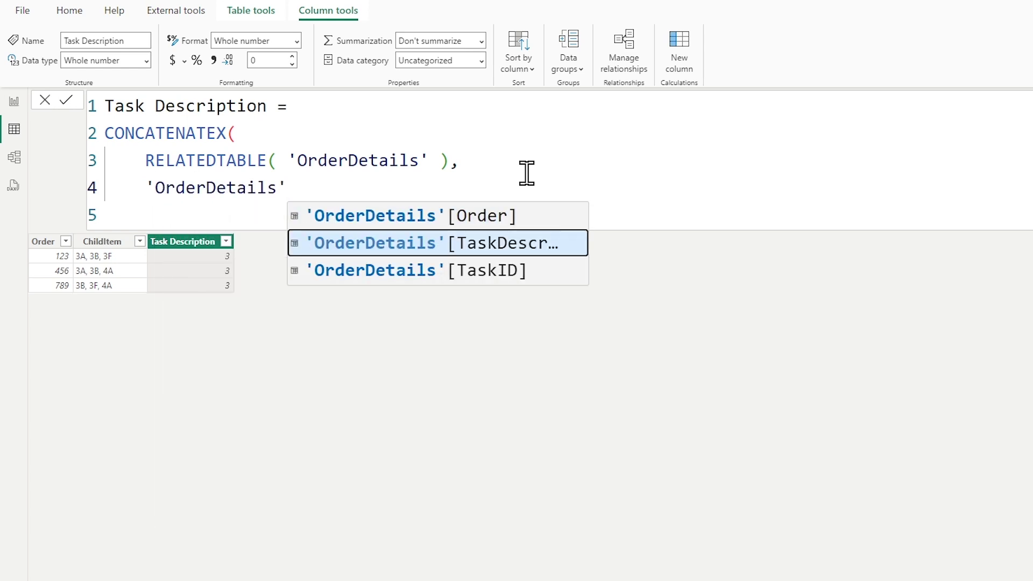
key(Tab)
text(, " )
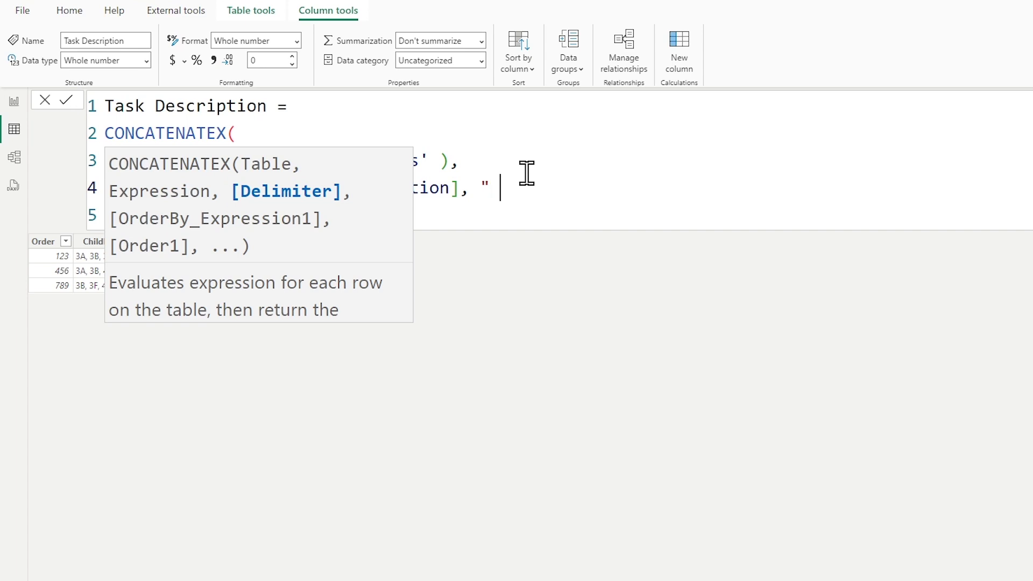
text(|   "))
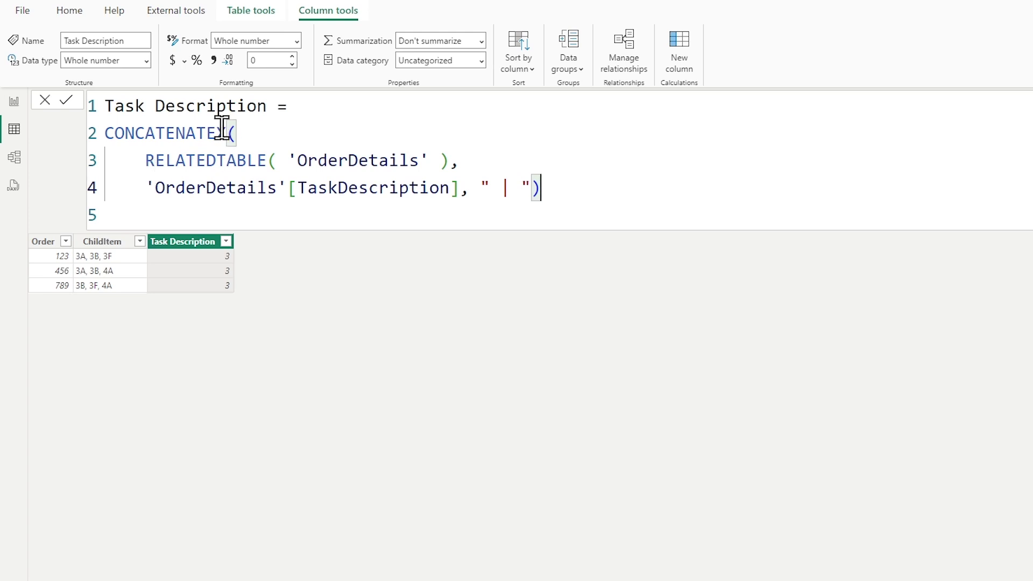
drag(215, 132, 241, 137)
- Commit the CONCATENATEX formula so each order's task descriptions appear joined by " | "
key(Return)
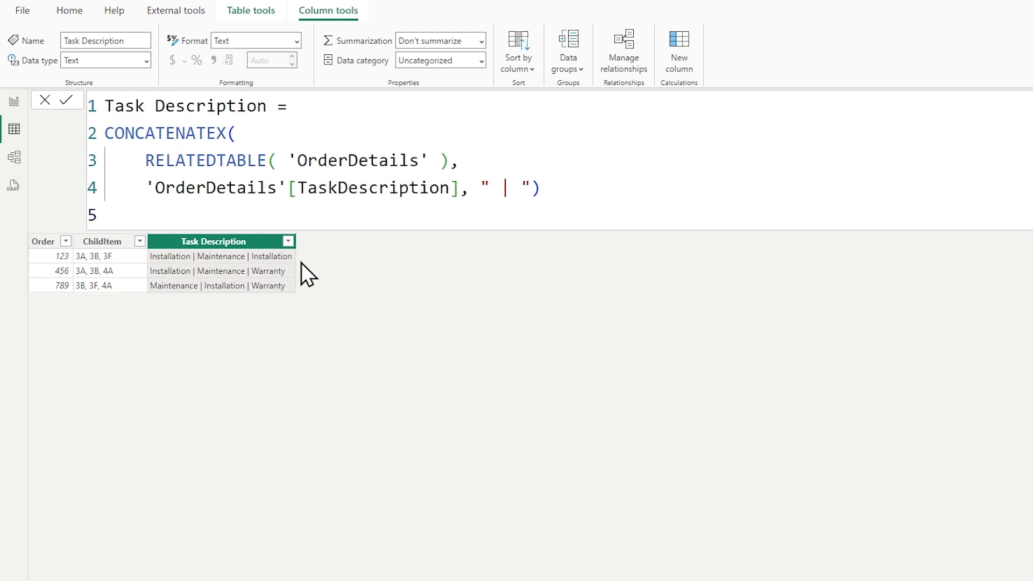
drag(146, 160, 450, 162)
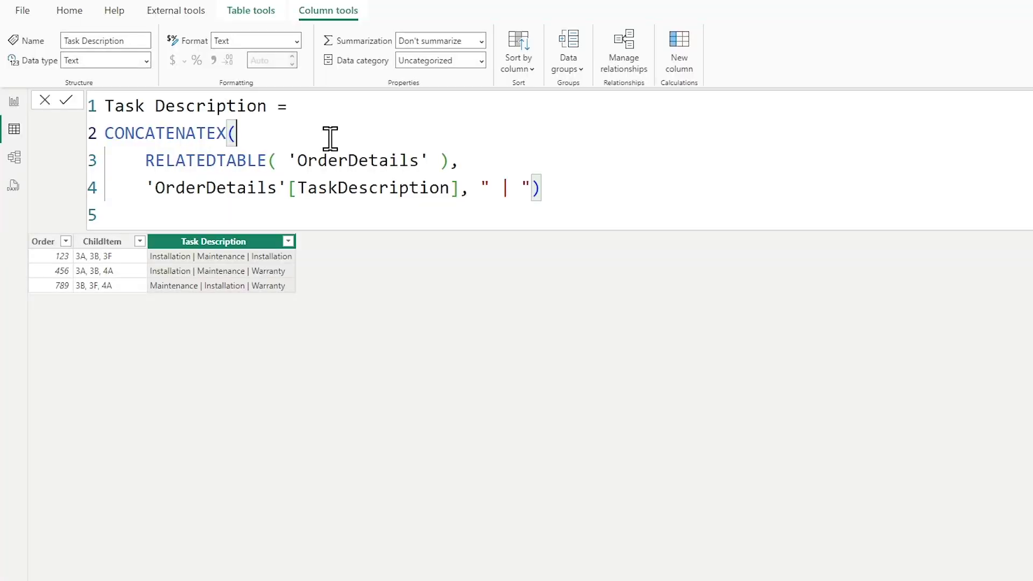
- Wrap RELATEDTABLE('OrderDetails') in DISTINCT( ) and commit, turning every Task Description cell into #ERROR
key(Return)
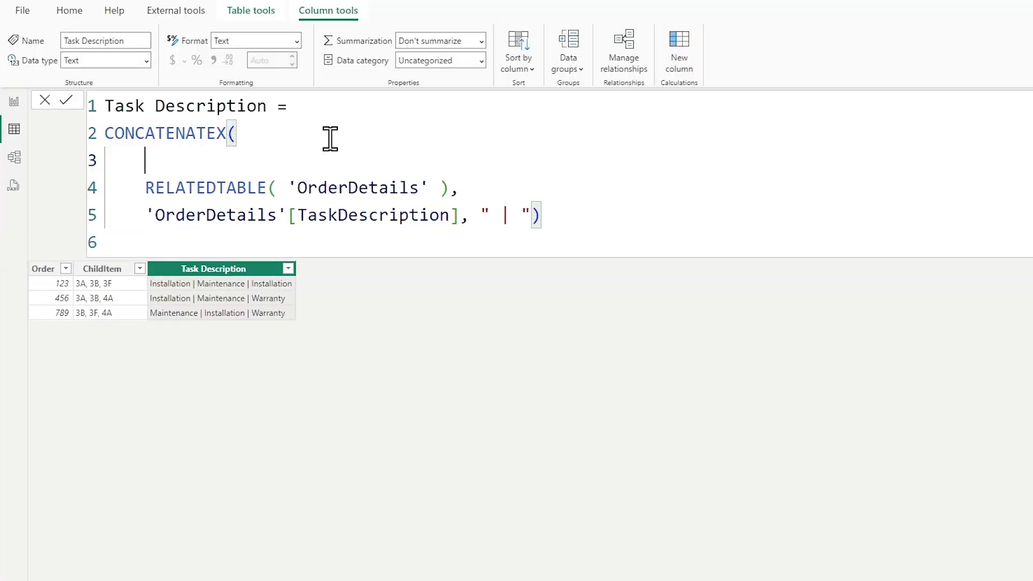
text(DISTINCT)
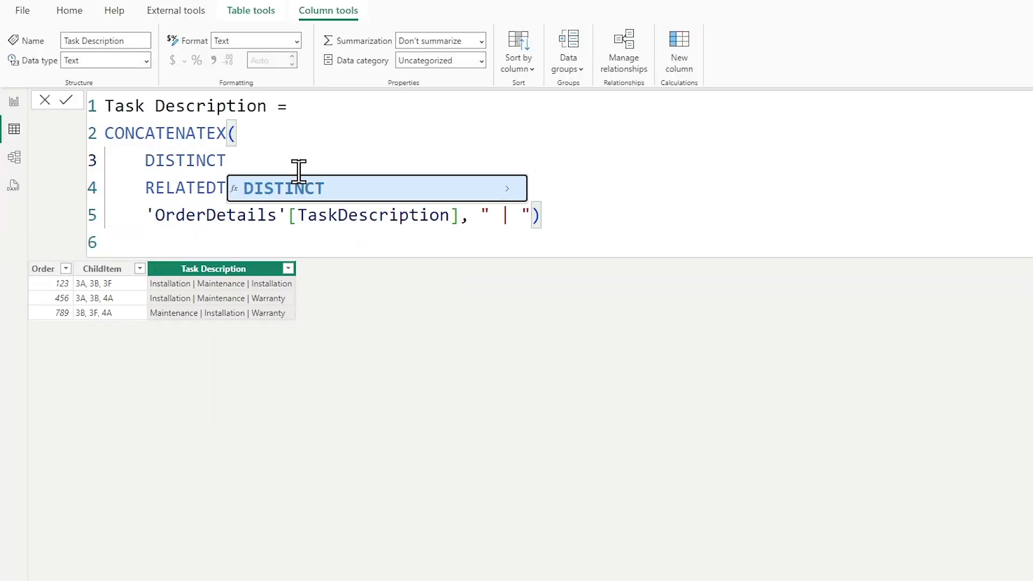
text(()
click(468, 189)
text(,)
key(Left)
text())
click(591, 217)
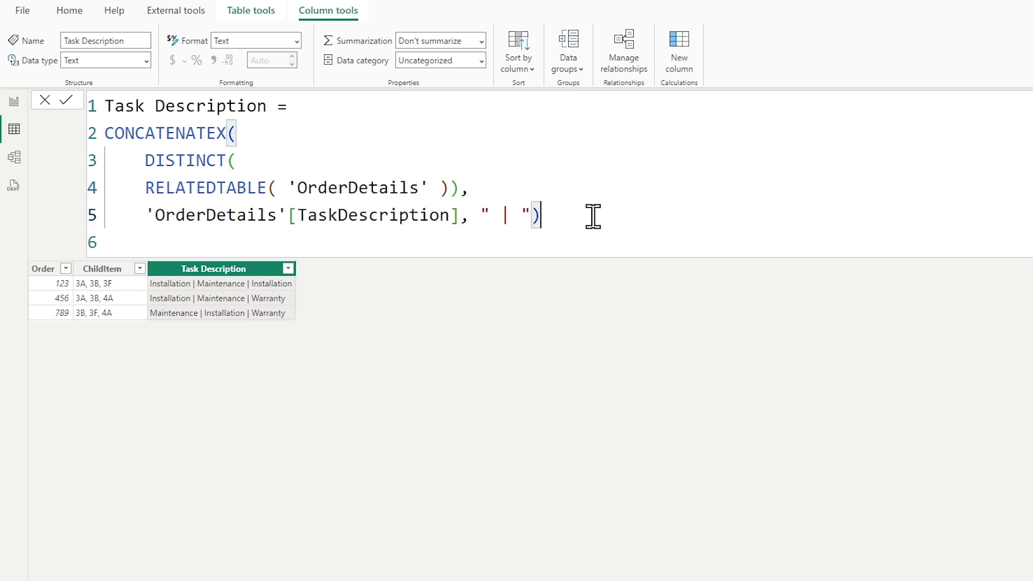
key(Return)
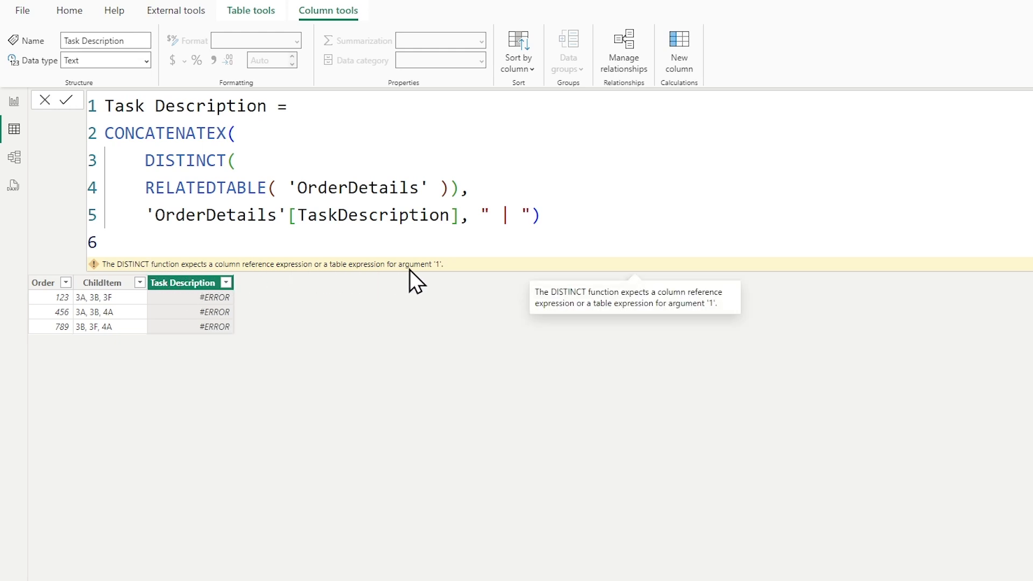
- Delete the extra closing bracket after RELATEDTABLE('OrderDetails') and the 'DISTINCT(' text on line 3
click(228, 214)
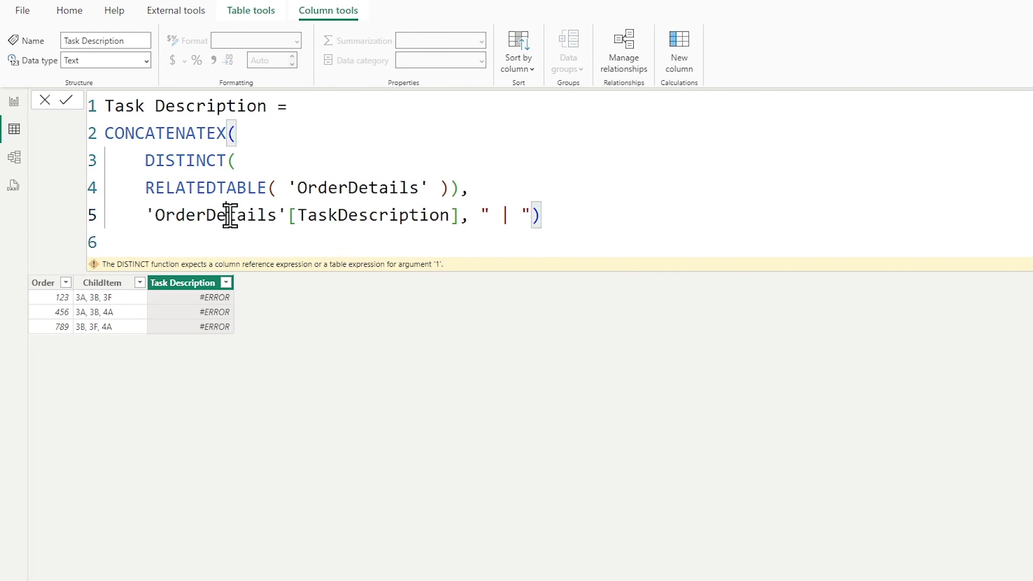
drag(146, 189, 450, 191)
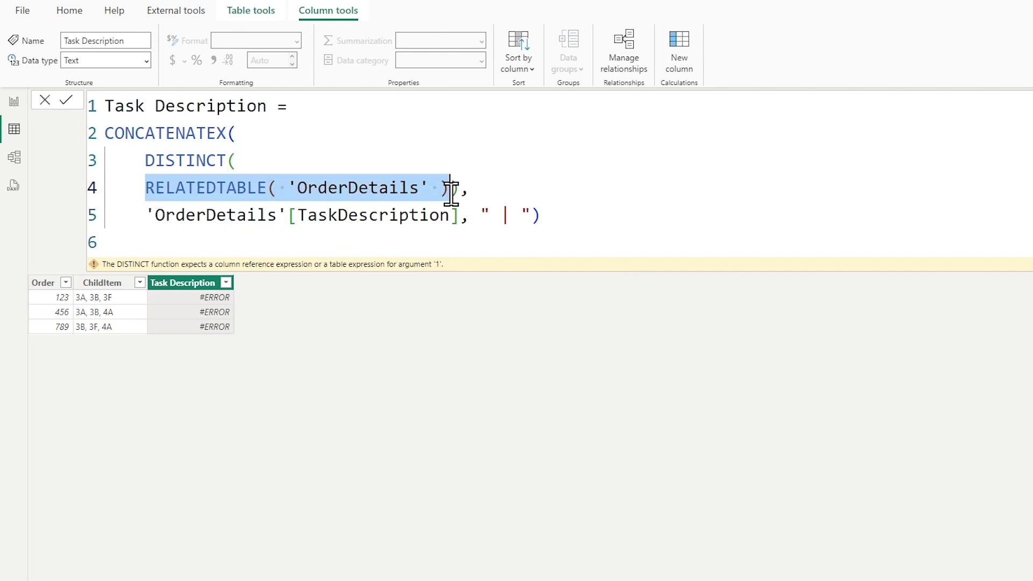
click(451, 193)
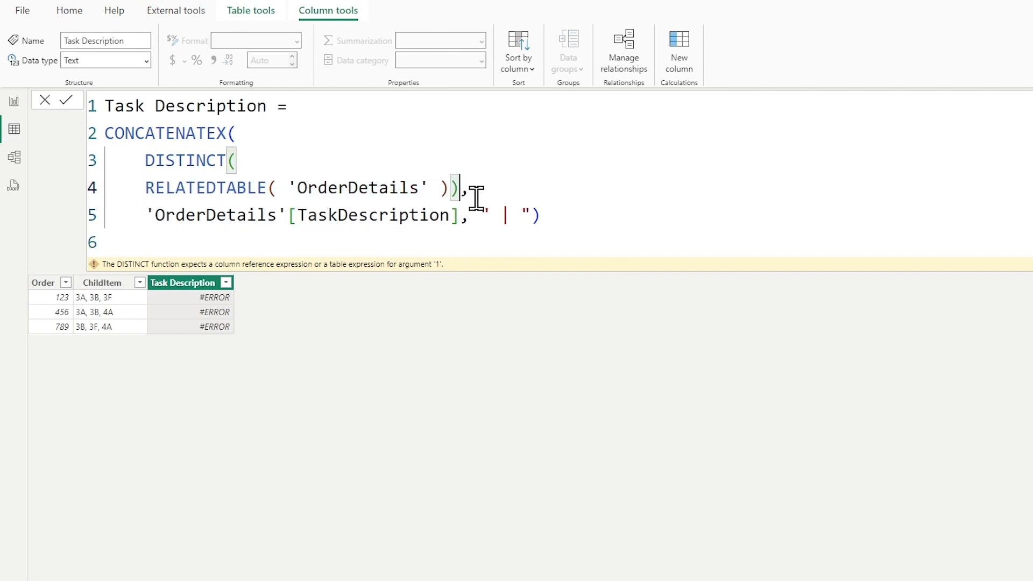
key(BackSpace)
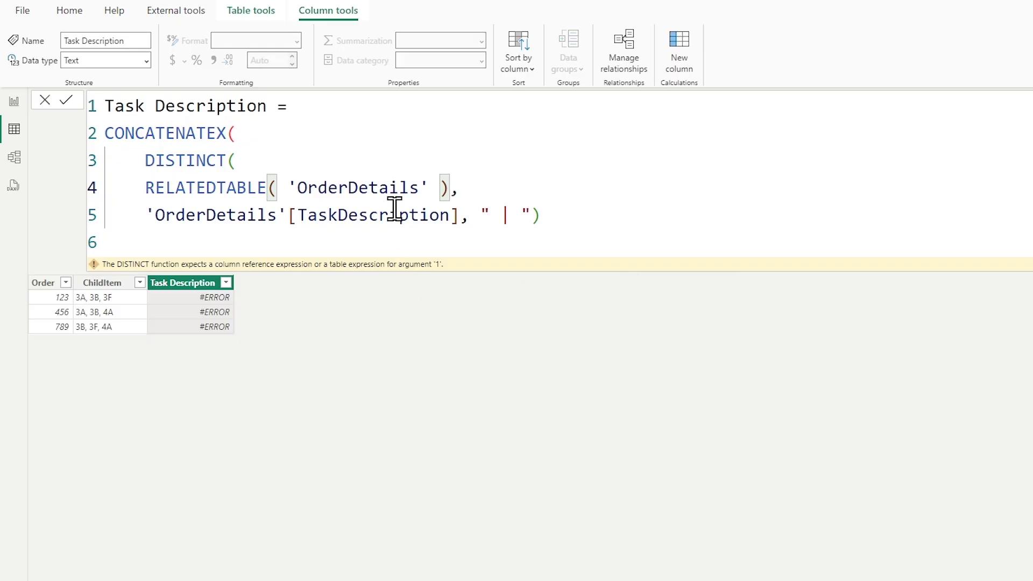
mouse_move(238, 162)
mouse_down()
mouse_move(120, 164)
mouse_move(144, 161)
mouse_up()
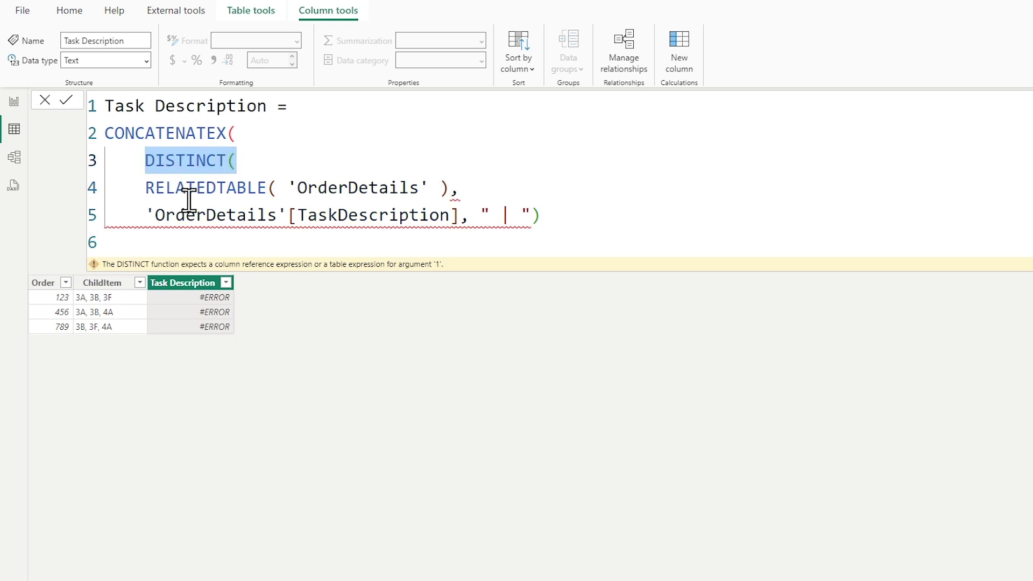
key(Delete)
drag(277, 187, 440, 187)
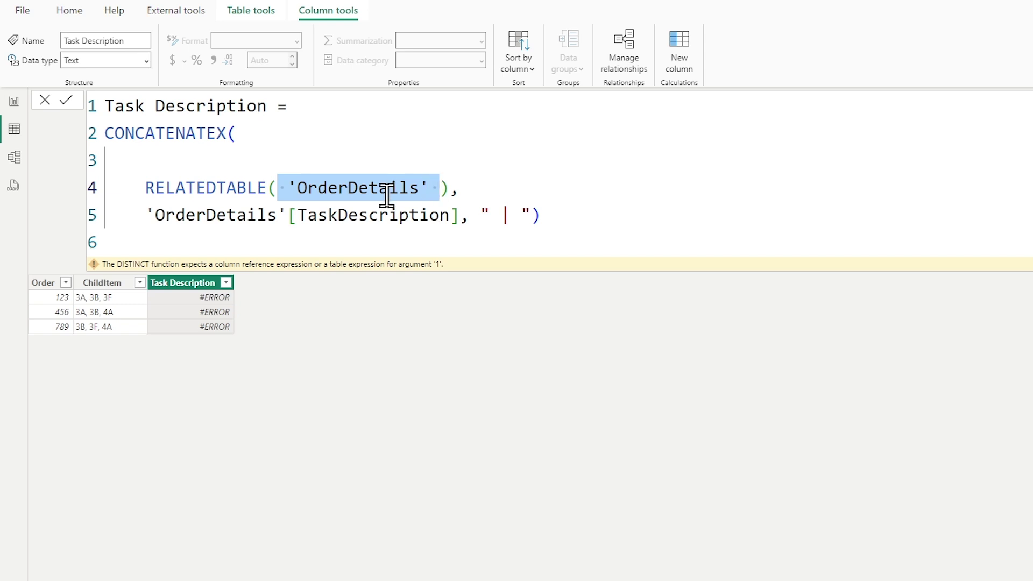